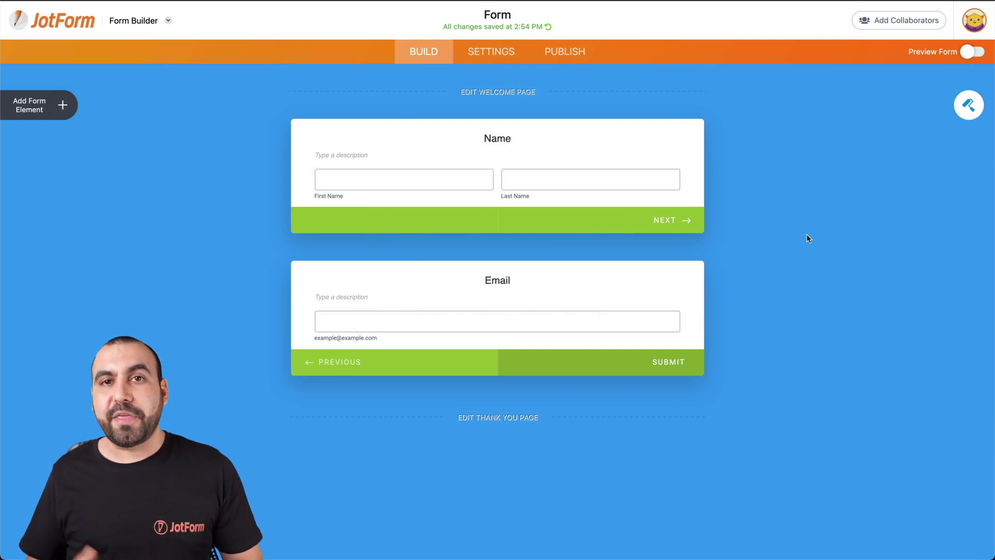
Step: Open the Thank You Page editor and its Properties settings
click(484, 425)
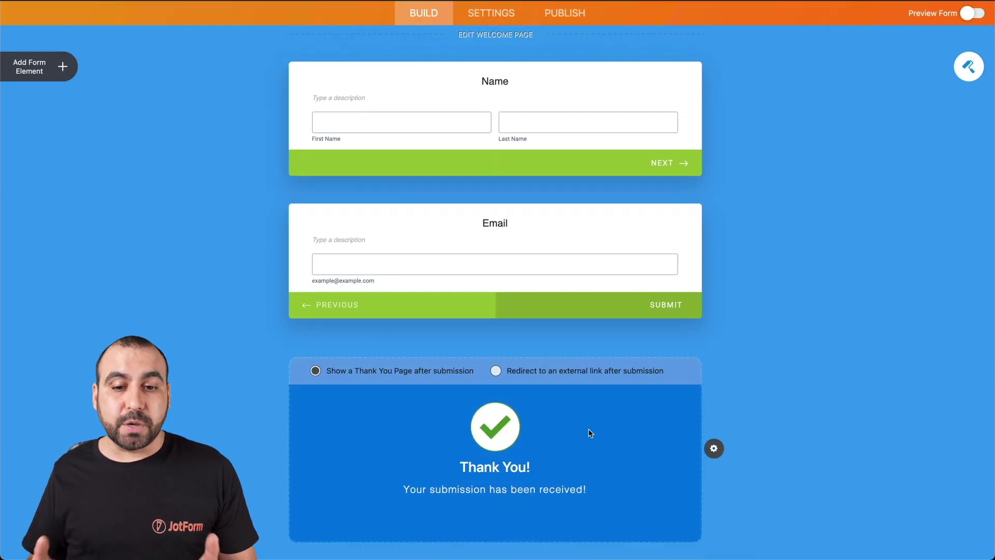
click(714, 449)
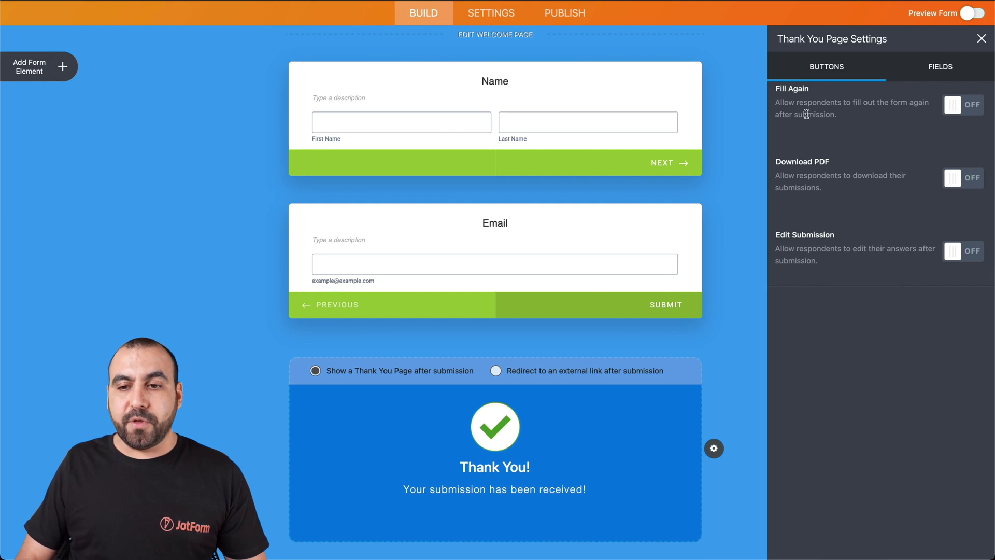
click(958, 113)
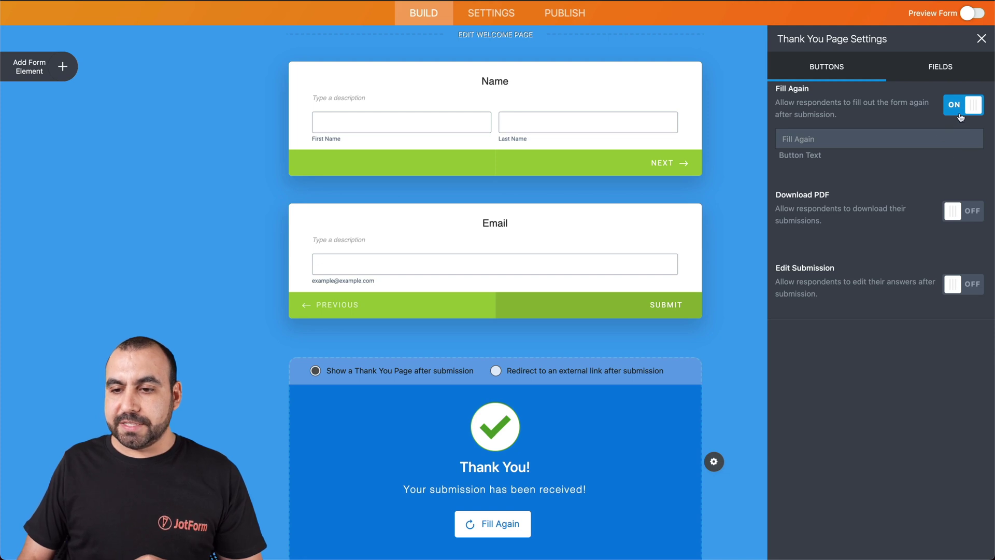
click(961, 109)
click(962, 210)
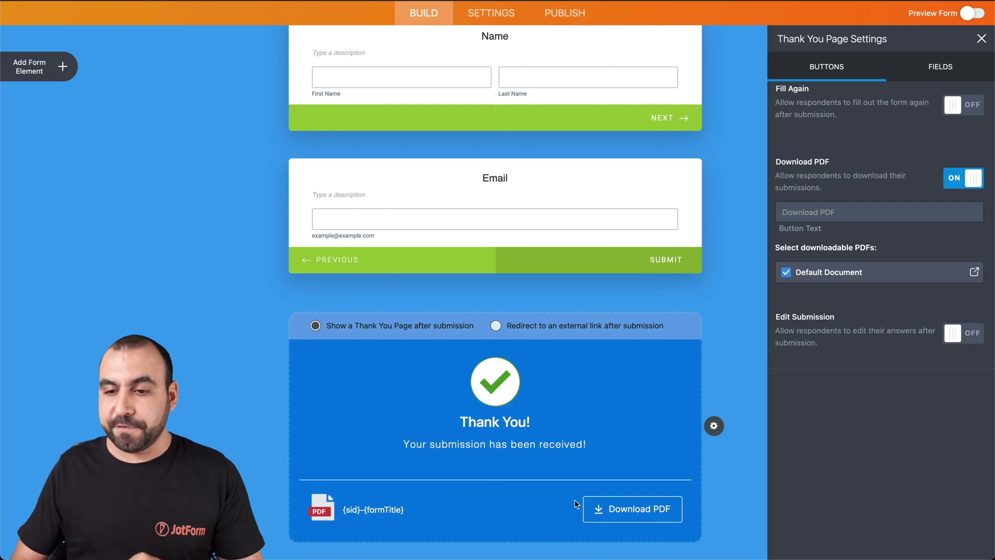
click(953, 177)
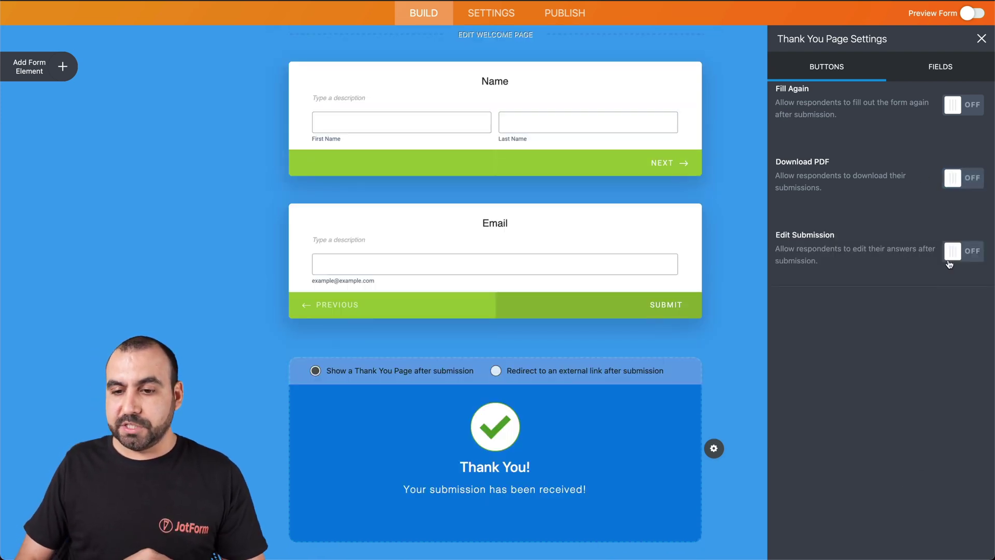
click(953, 251)
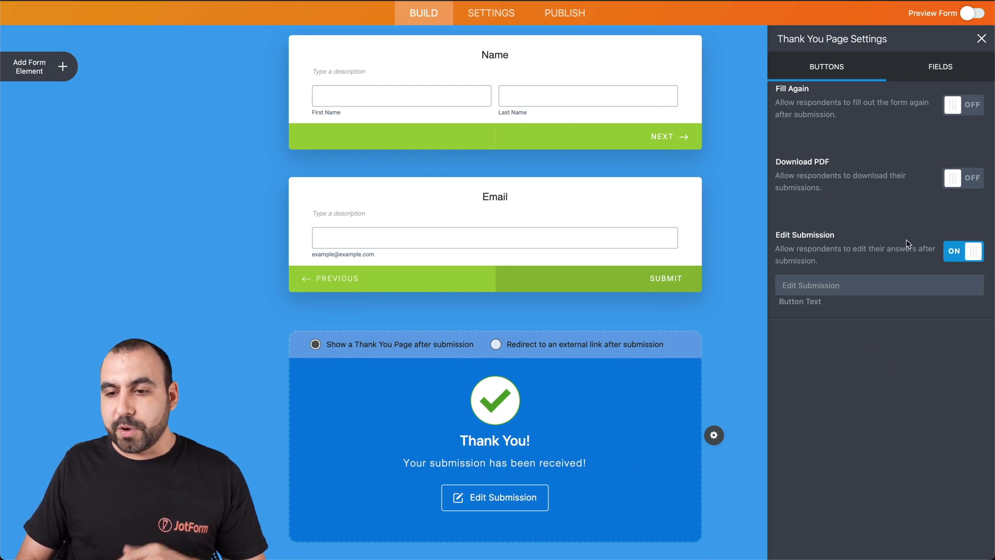
click(953, 251)
Step: Insert the Name field variable so the heading reads 'Thank You! {name}'
click(941, 67)
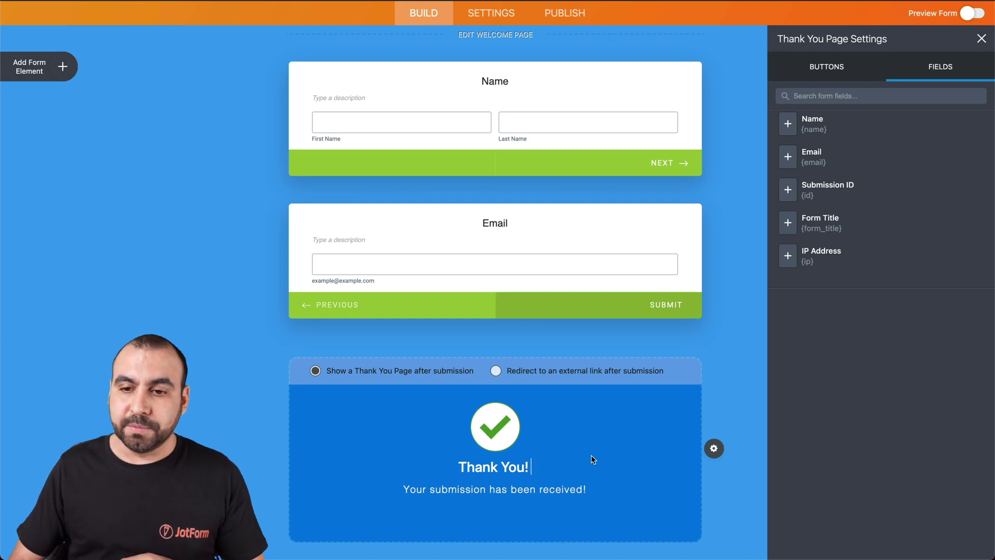
click(787, 124)
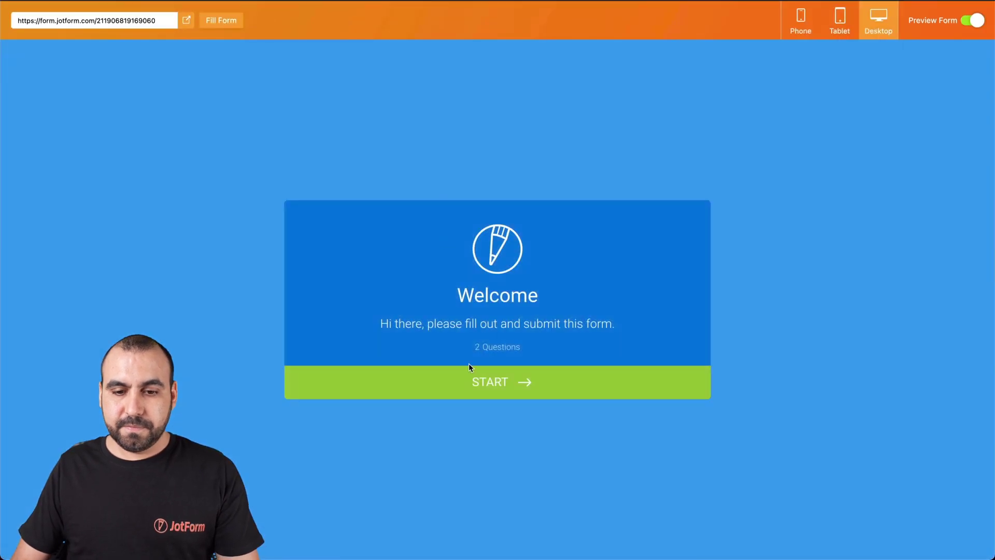
click(452, 294)
text(jorge)
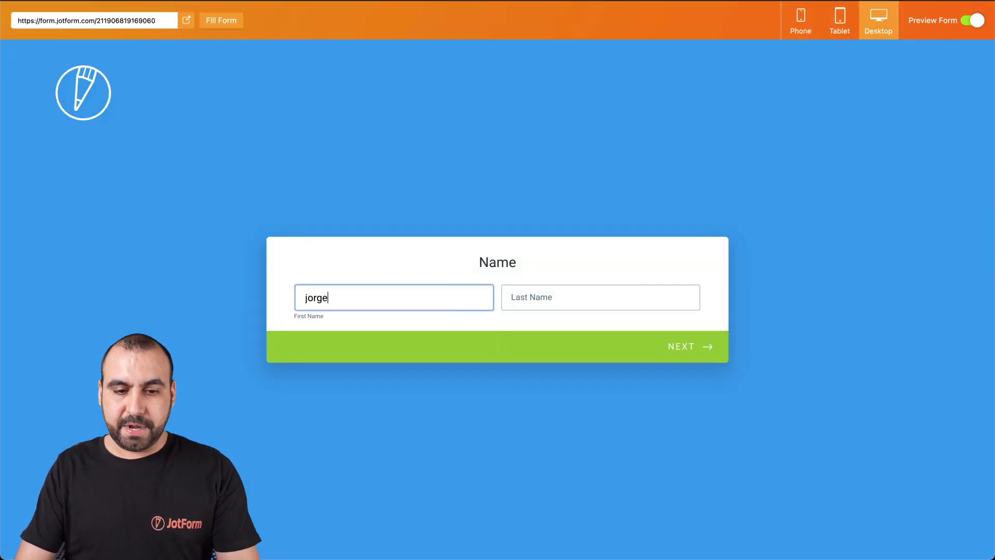
key(Tab)
text(a)
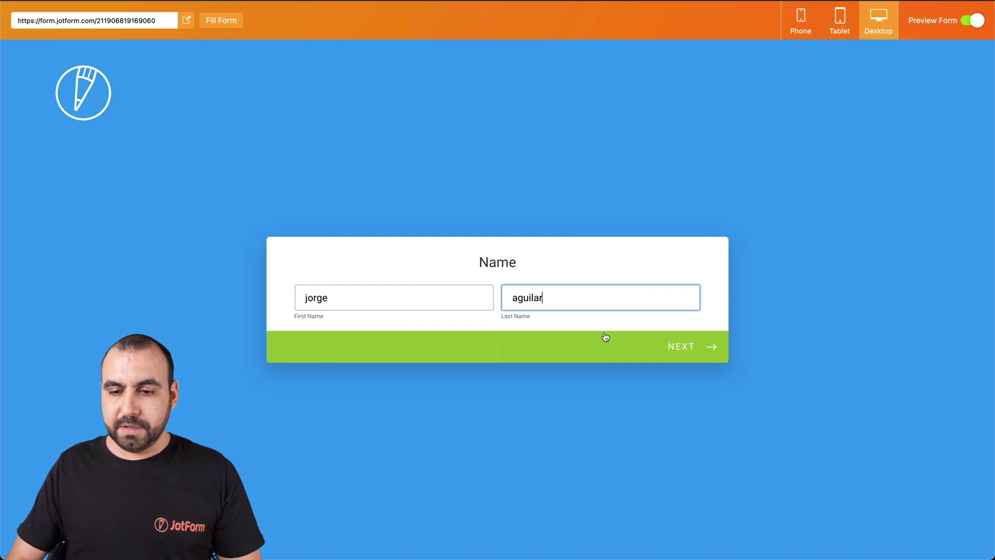
click(682, 346)
click(452, 304)
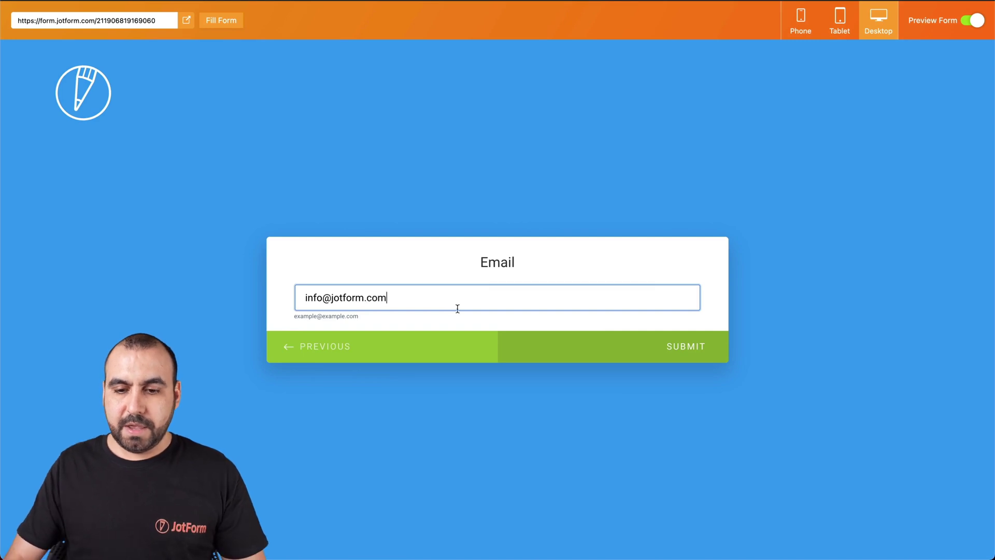
click(682, 348)
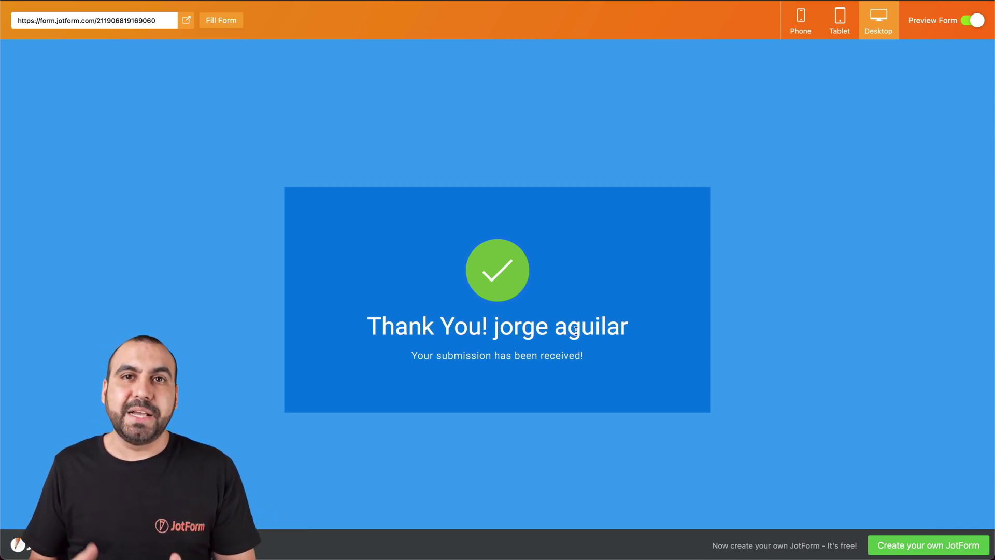
Step: Turn off the Preview Form toggle to return to the builder
click(969, 22)
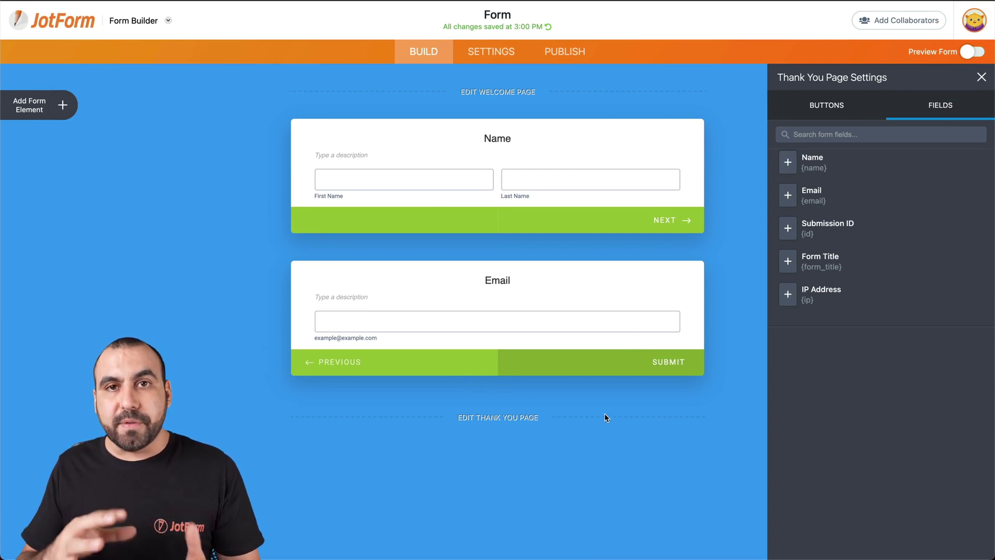
Step: Select 'Redirect to an external link after submission' in the Thank You Page editor
click(545, 419)
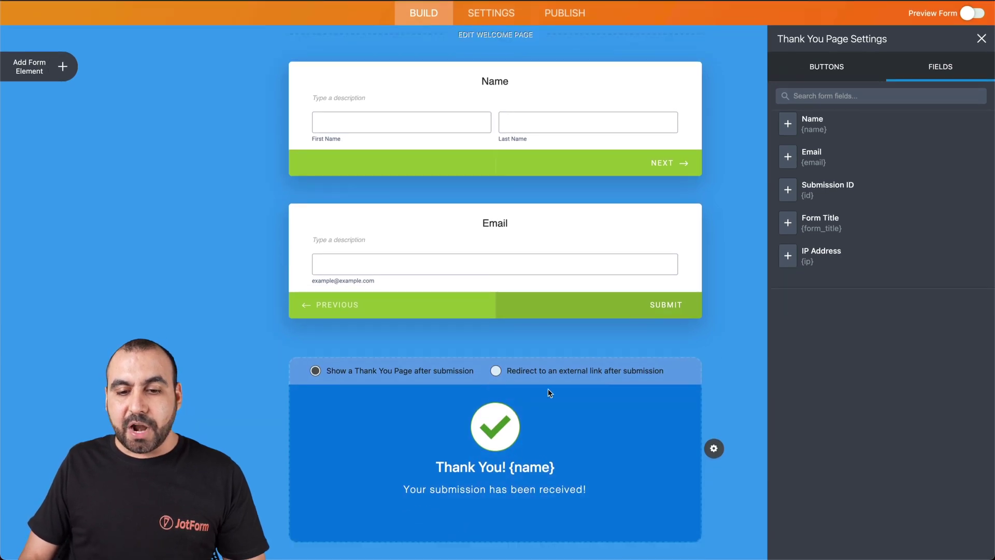
click(496, 371)
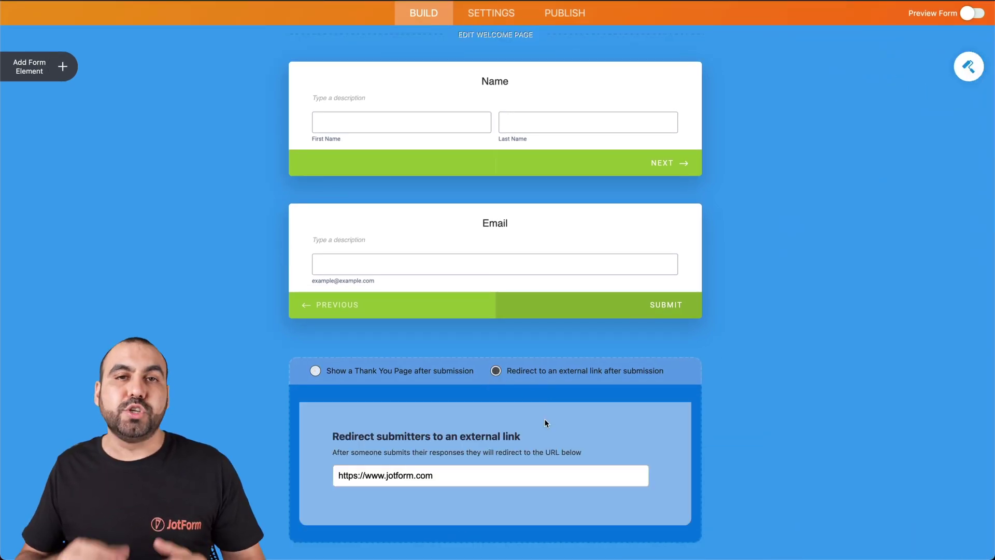